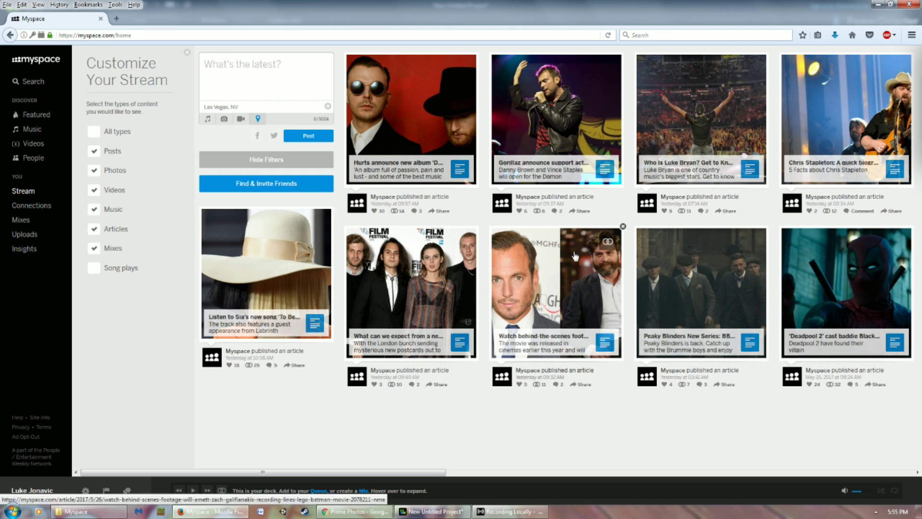
- Go from your profile page, skipping the cover image chooser, to the profile's Photos grid
{"action": "left_click", "coordinate": [19, 490]}
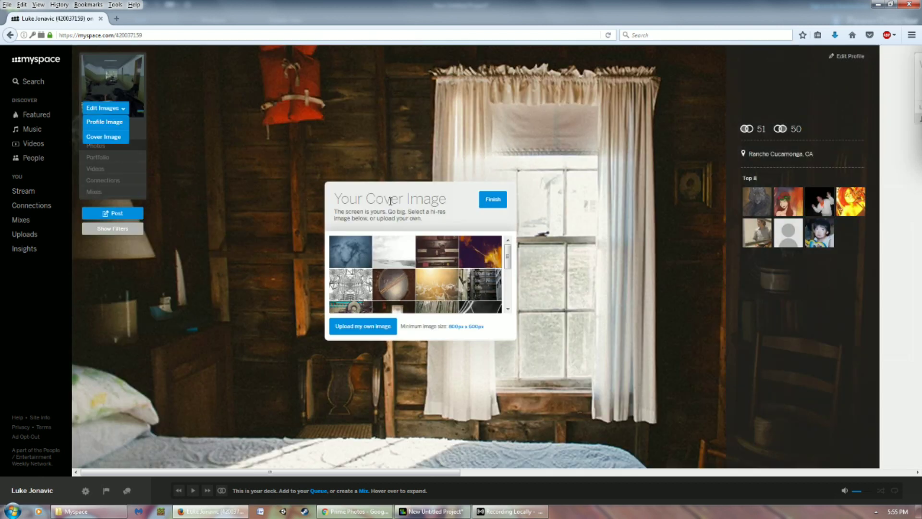
{"action": "left_click", "coordinate": [493, 199]}
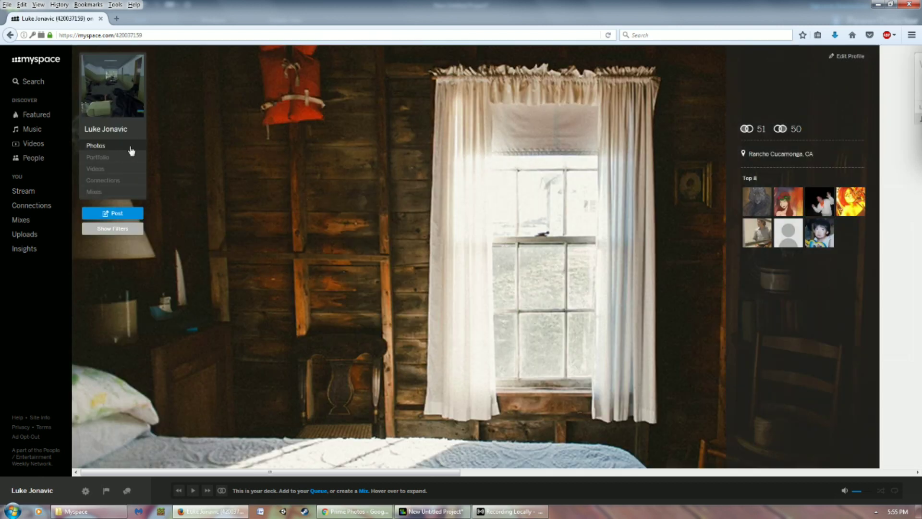
{"action": "left_click", "coordinate": [118, 145]}
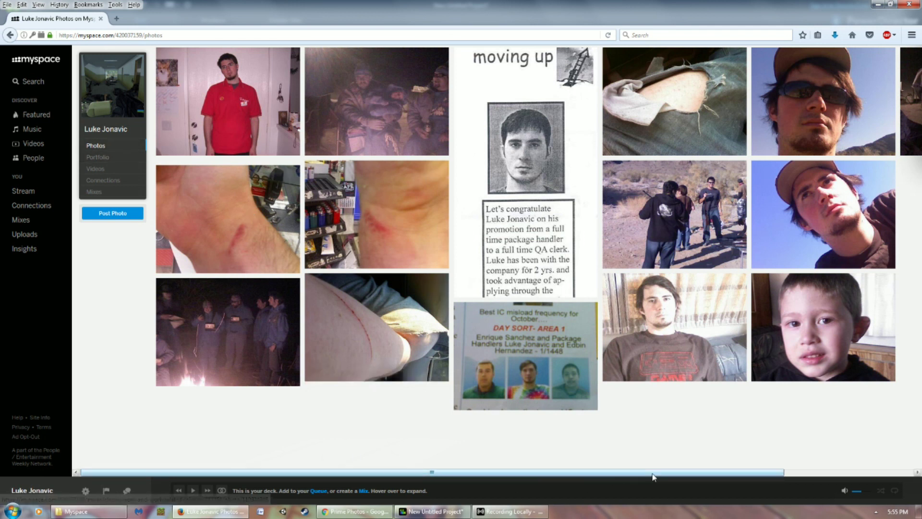
{"action": "left_click", "coordinate": [800, 475]}
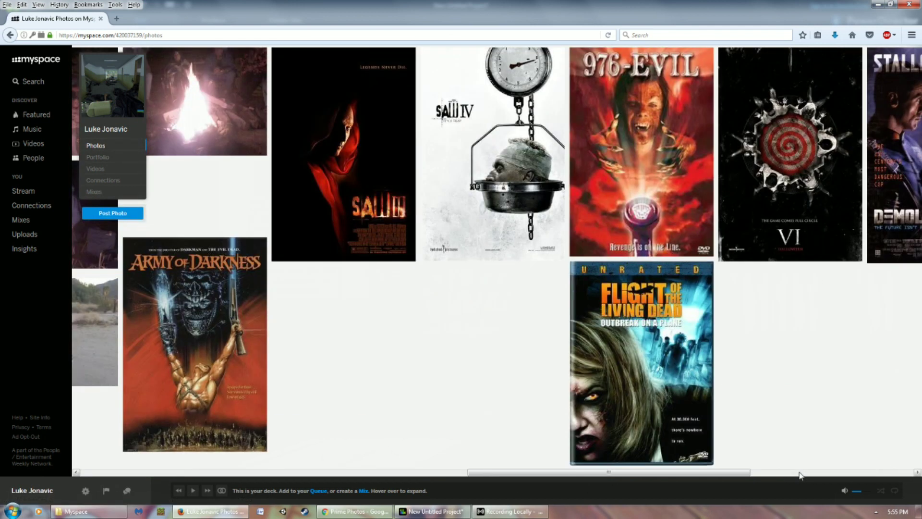
{"action": "right_click", "coordinate": [374, 156]}
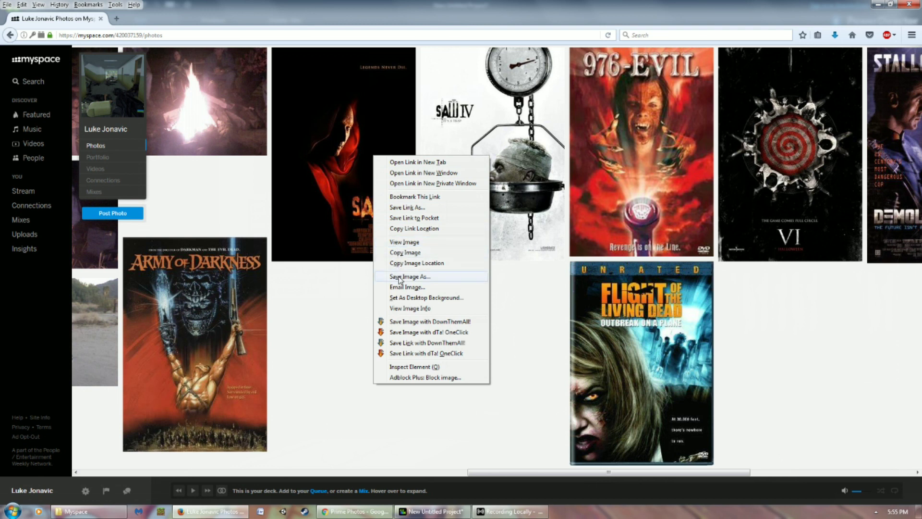
{"action": "left_click", "coordinate": [399, 278]}
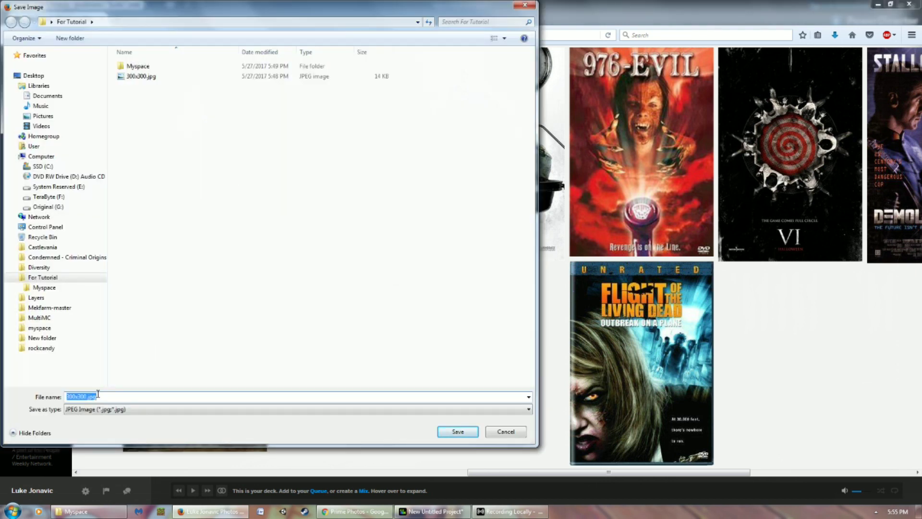
{"action": "left_click", "coordinate": [505, 435]}
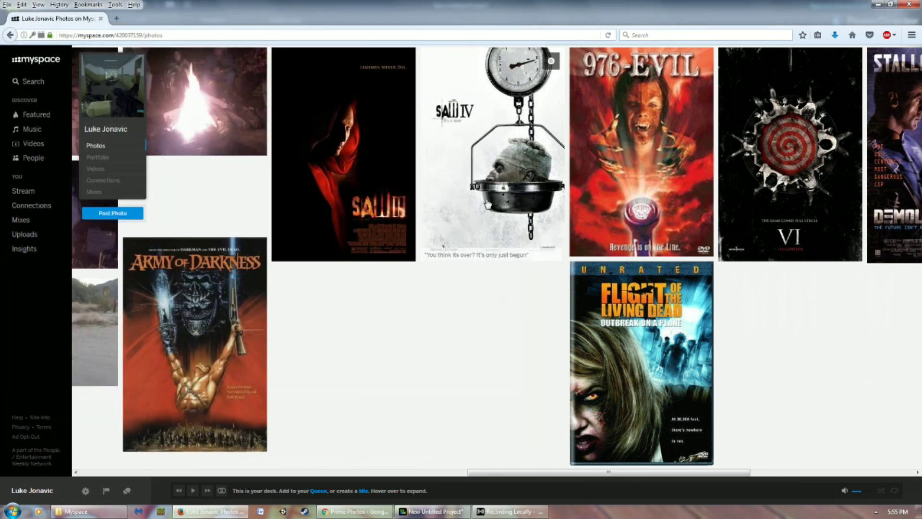
{"action": "right_click", "coordinate": [486, 202]}
{"action": "left_click", "coordinate": [512, 319]}
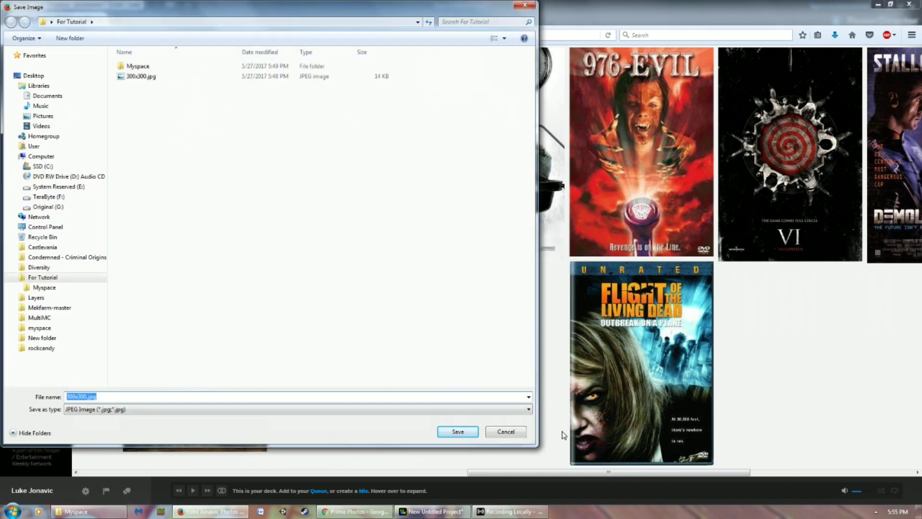
{"action": "left_click", "coordinate": [518, 434]}
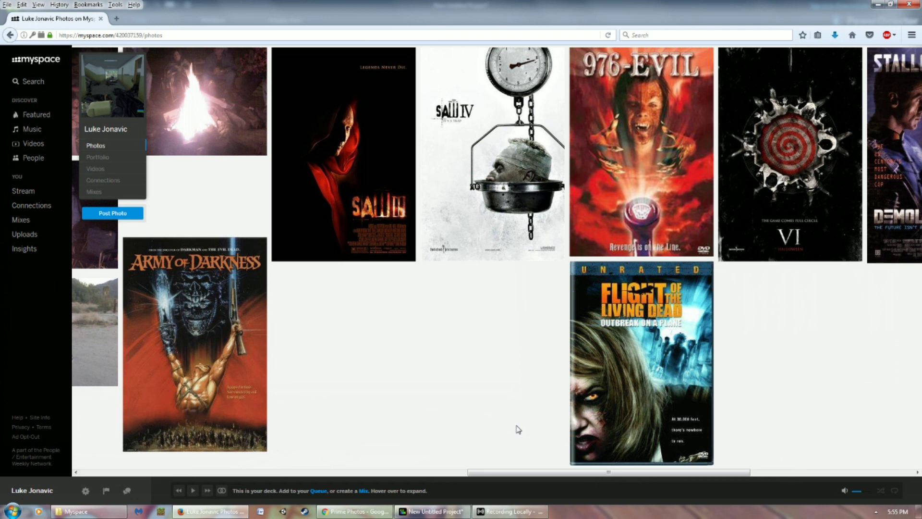
- Scroll the gallery right until the last comic-convention cosplay photos have loaded
{"action": "left_click", "coordinate": [915, 474]}
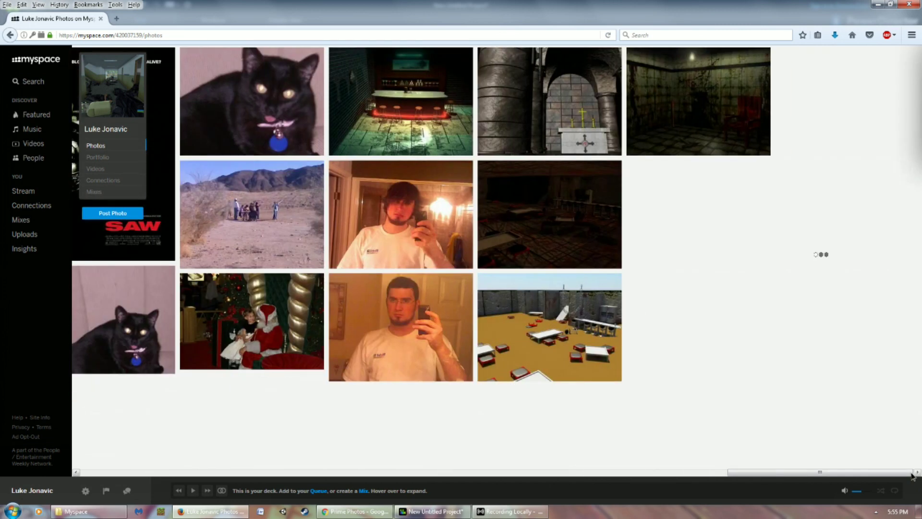
{"action": "left_click", "coordinate": [912, 473]}
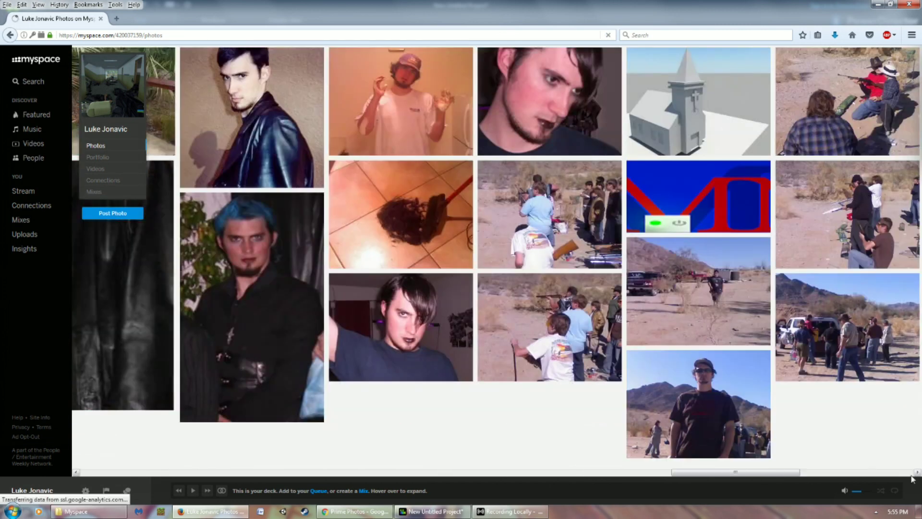
{"action": "left_click", "coordinate": [913, 473]}
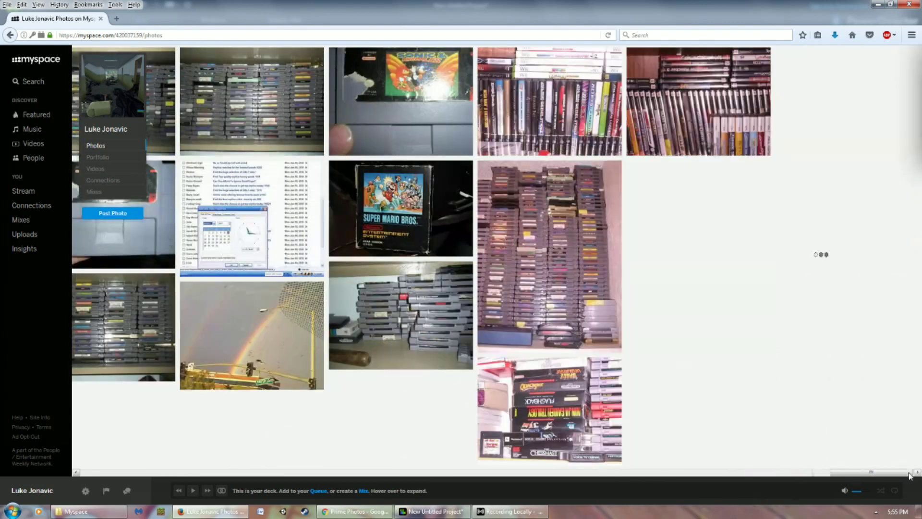
{"action": "left_click", "coordinate": [911, 473]}
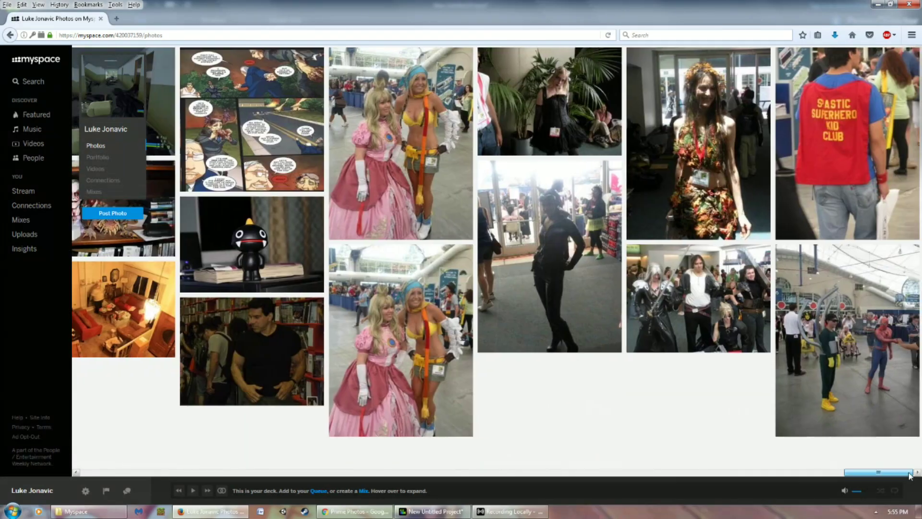
{"action": "left_click", "coordinate": [910, 473]}
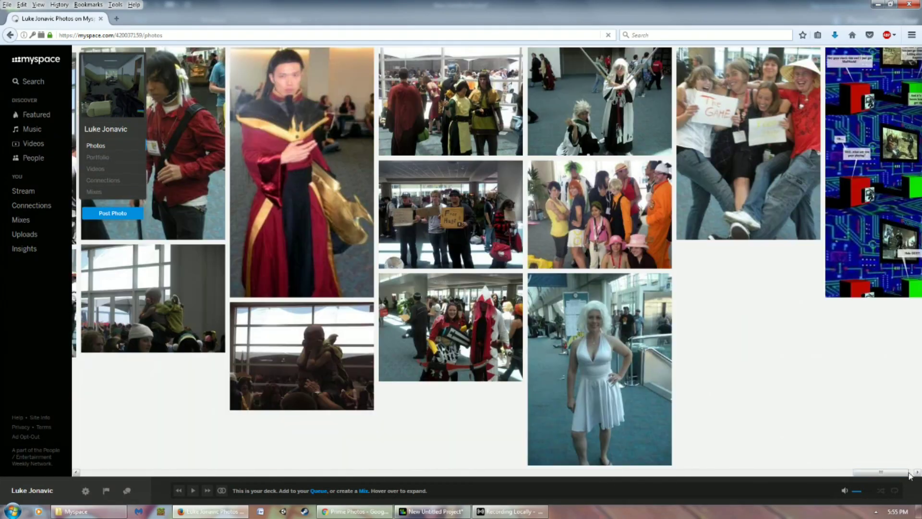
{"action": "left_click", "coordinate": [909, 475]}
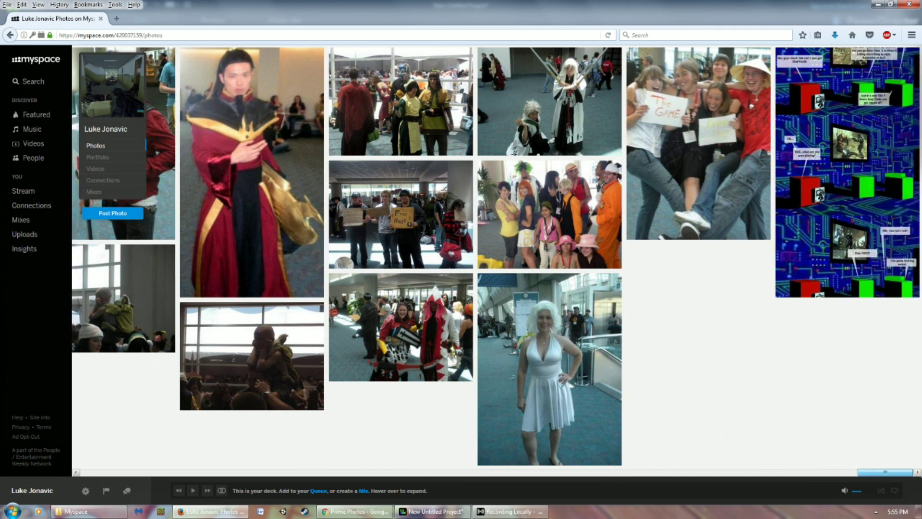
{"action": "left_click", "coordinate": [906, 475]}
{"action": "left_click", "coordinate": [907, 475]}
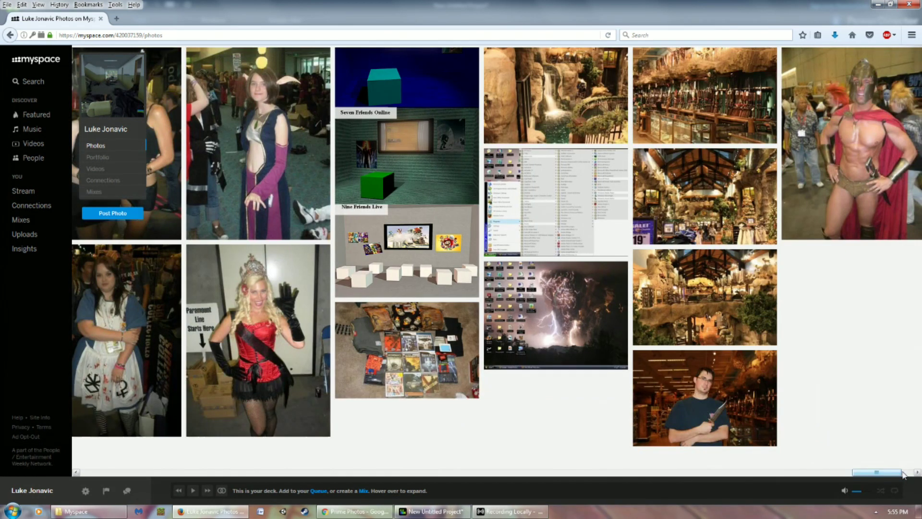
{"action": "left_click", "coordinate": [911, 474]}
{"action": "left_click", "coordinate": [911, 475]}
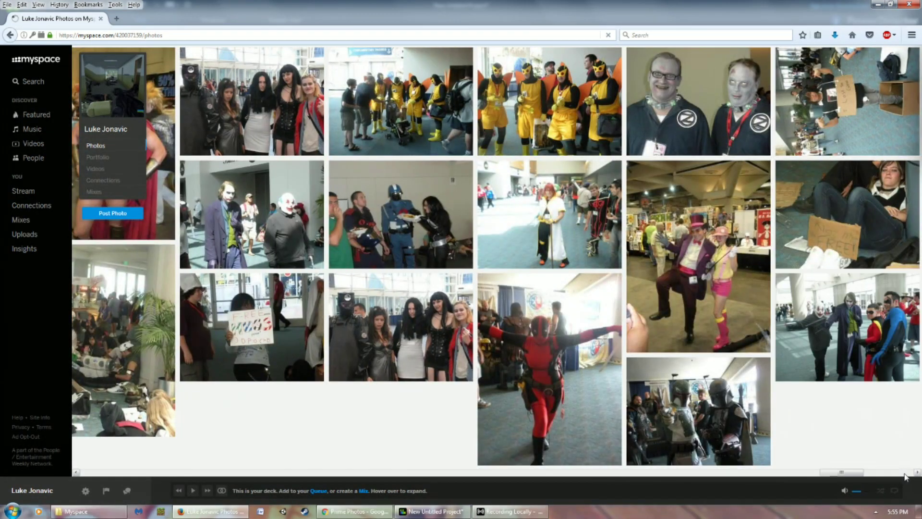
{"action": "left_click", "coordinate": [909, 477]}
{"action": "left_click", "coordinate": [908, 476]}
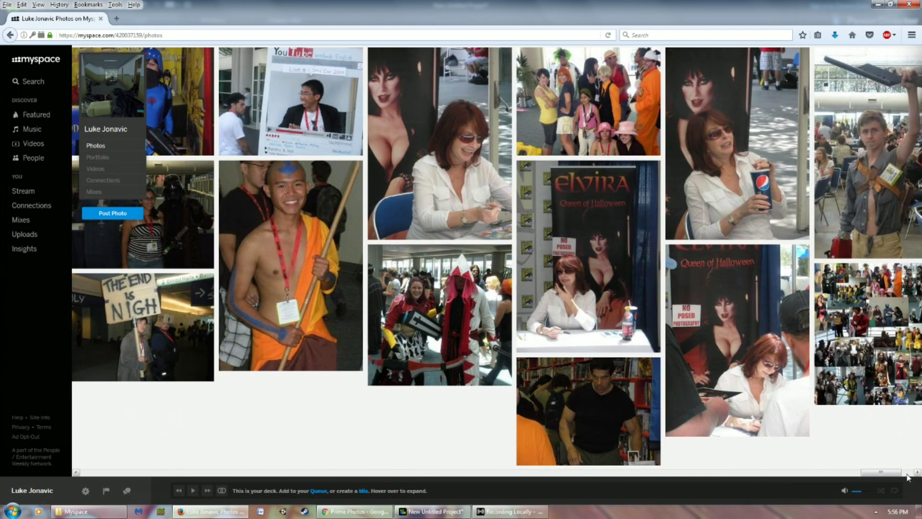
{"action": "left_click", "coordinate": [909, 476]}
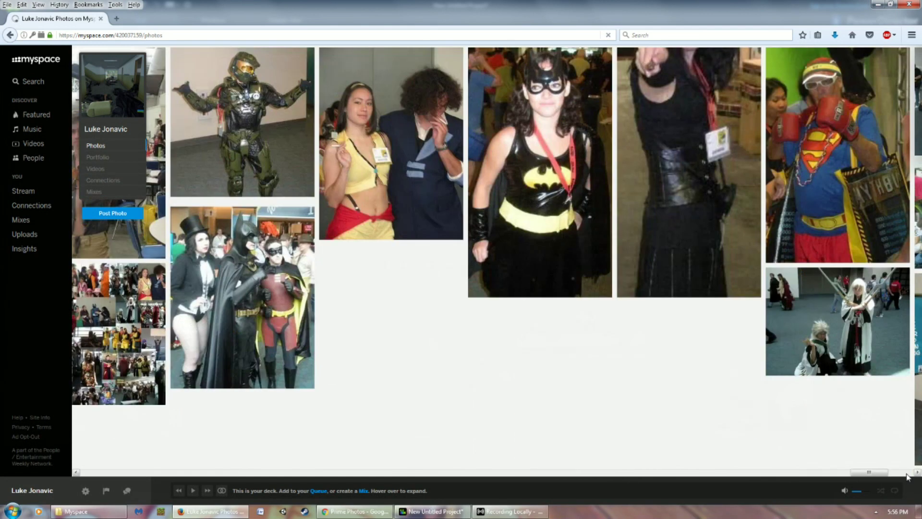
{"action": "left_click", "coordinate": [908, 476]}
{"action": "left_click", "coordinate": [908, 477]}
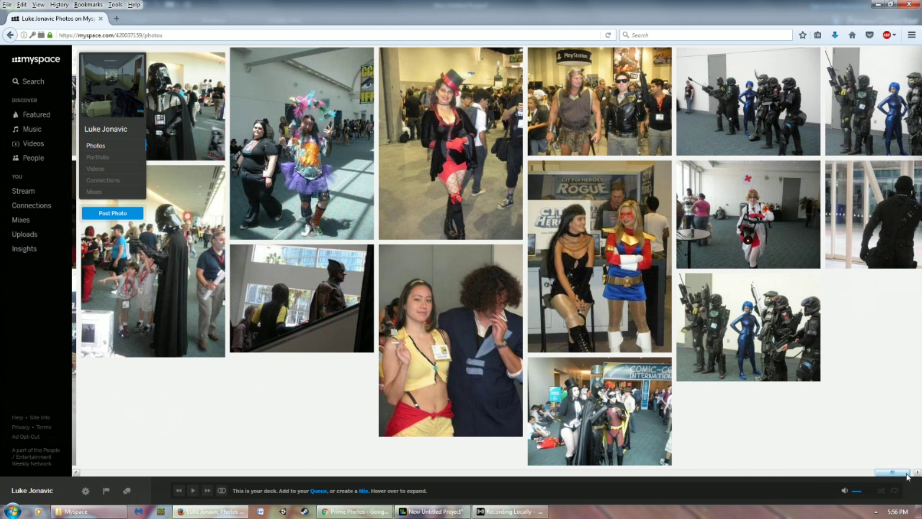
{"action": "left_click_drag", "start_coordinate": [878, 476], "coordinate": [887, 472]}
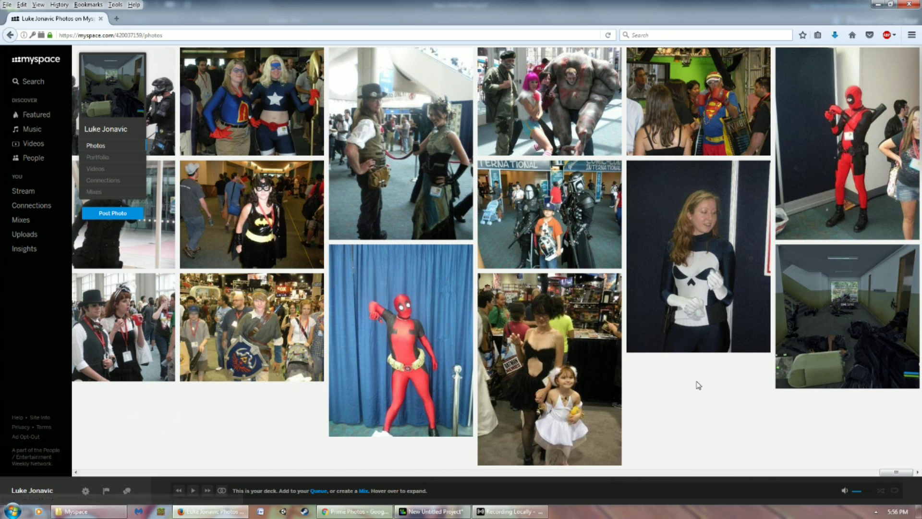
{"action": "left_click_drag", "start_coordinate": [896, 472], "coordinate": [832, 455]}
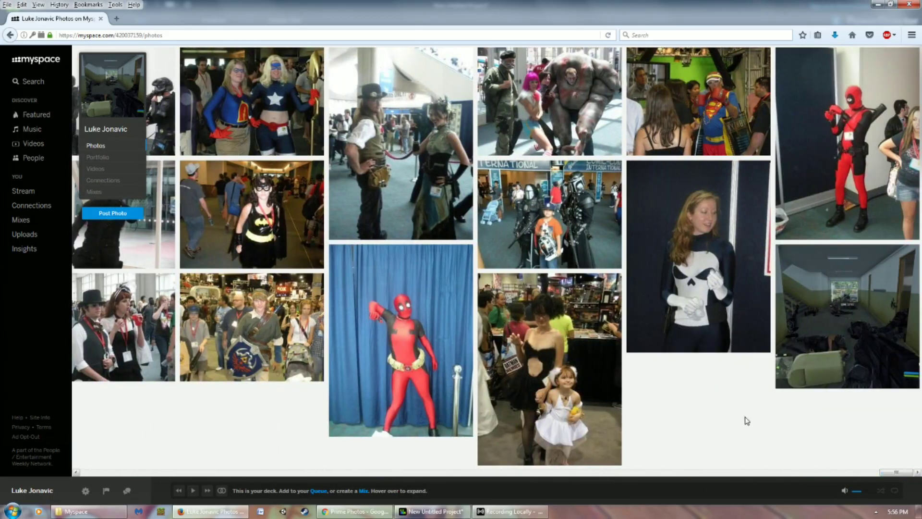
- Save the Photos page as 'Web Page, complete' into the For Tutorial folder
{"action": "right_click", "coordinate": [697, 410]}
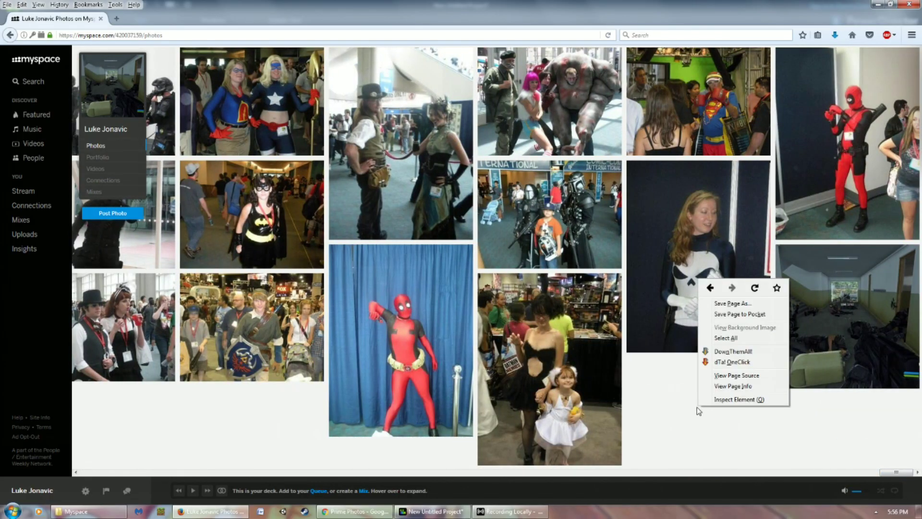
{"action": "left_click", "coordinate": [729, 304]}
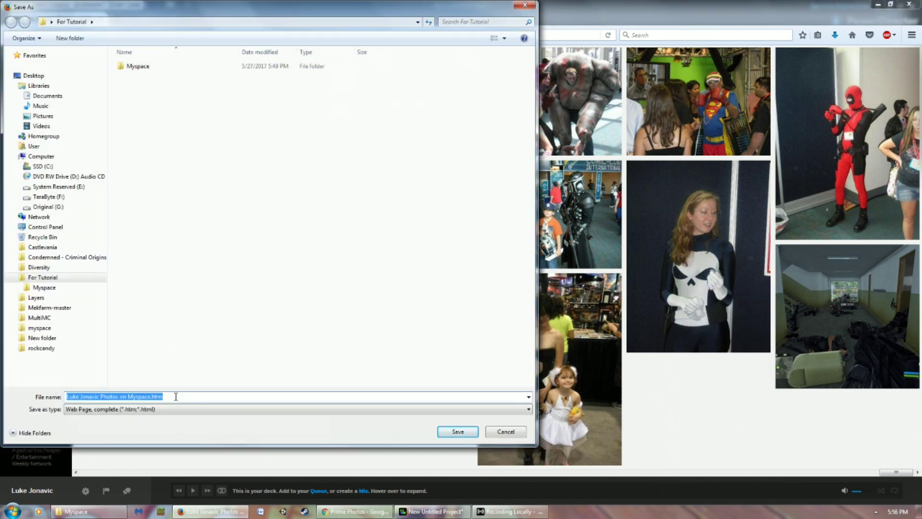
{"action": "left_click", "coordinate": [457, 432]}
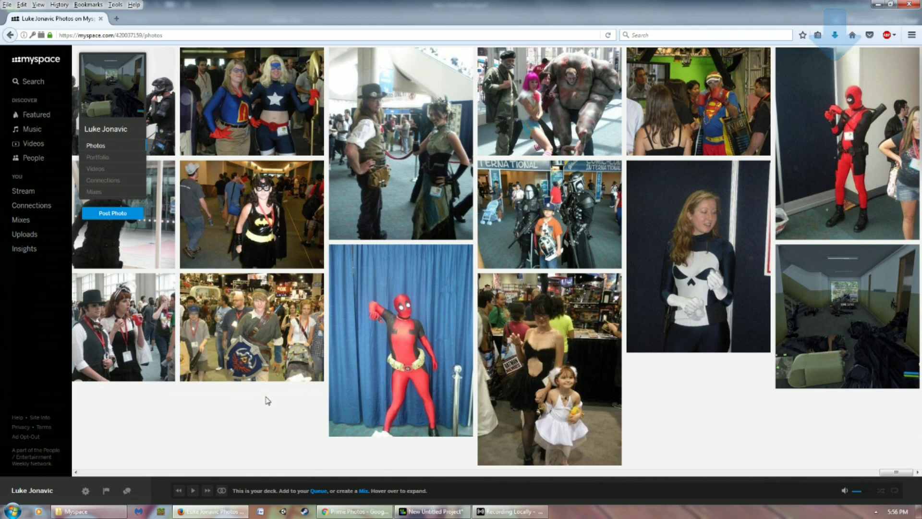
- In Explorer, return to the For Tutorial folder and select its listed items
{"action": "left_click", "coordinate": [121, 513]}
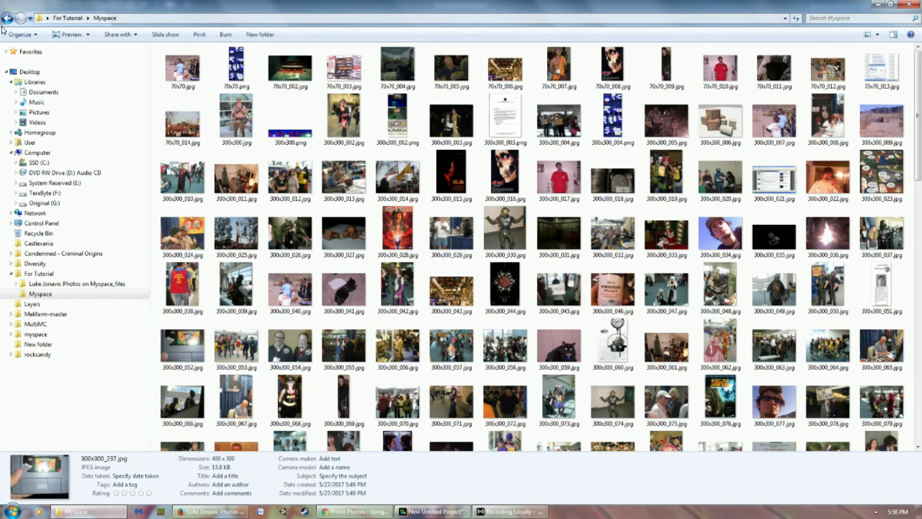
{"action": "left_click", "coordinate": [7, 18]}
{"action": "left_click", "coordinate": [235, 142]}
{"action": "left_click_drag", "start_coordinate": [218, 105], "coordinate": [347, 136]}
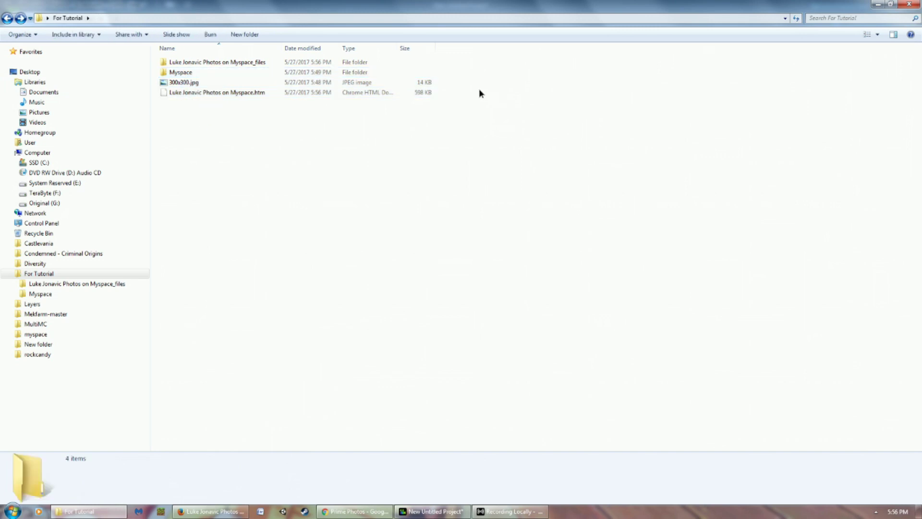
- In the saved _files folder, delete the .swf Flash file and six script and sound files
{"action": "double_click", "coordinate": [238, 63]}
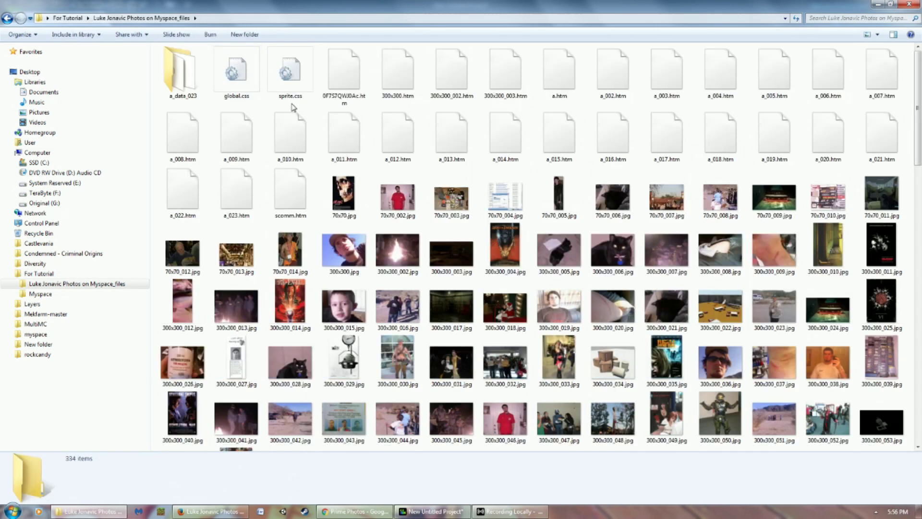
{"action": "scroll", "coordinate": [374, 142], "scroll_direction": "down", "scroll_amount": 5}
{"action": "scroll", "coordinate": [374, 143], "scroll_direction": "down", "scroll_amount": 9}
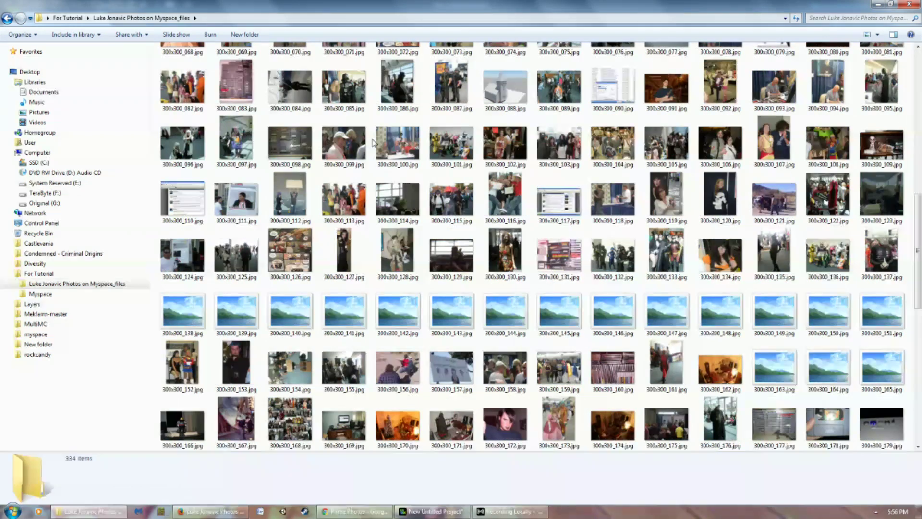
{"action": "scroll", "coordinate": [373, 143], "scroll_direction": "down", "scroll_amount": 3}
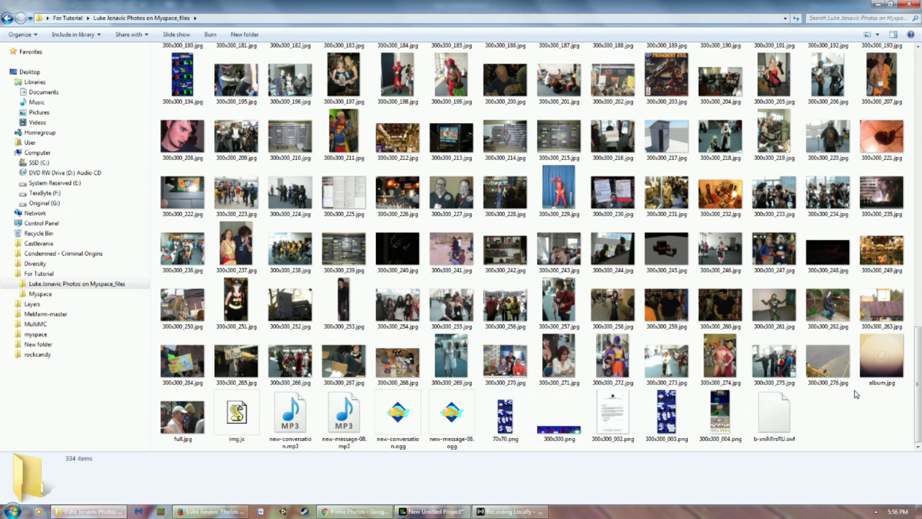
{"action": "left_click", "coordinate": [790, 421]}
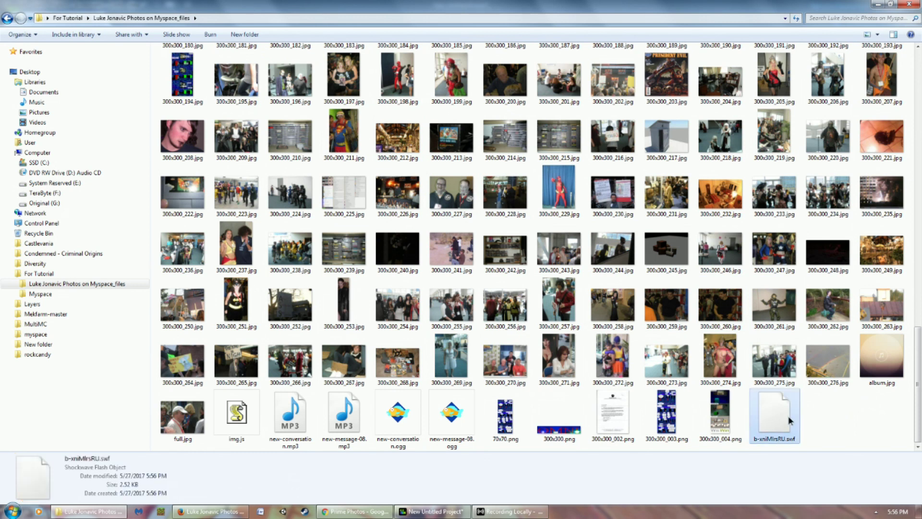
{"action": "key", "text": "Delete"}
{"action": "key", "text": "Return"}
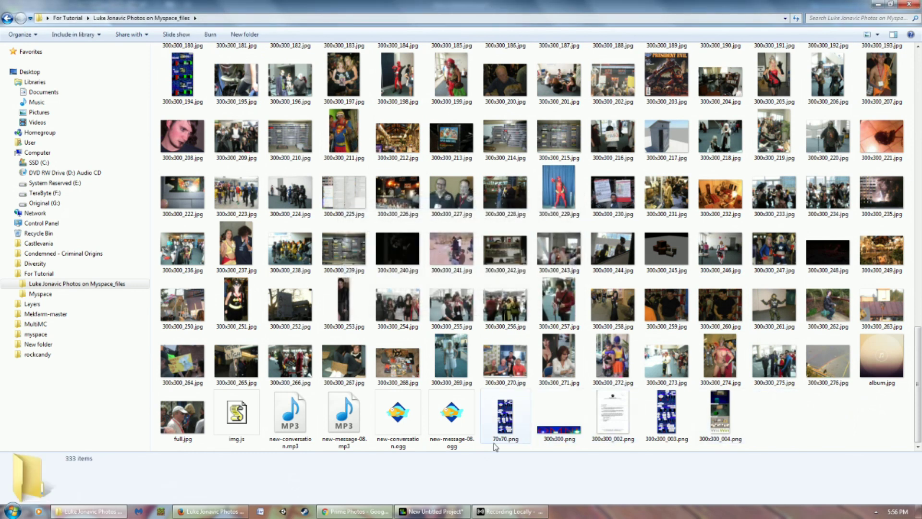
{"action": "left_click", "coordinate": [471, 447]}
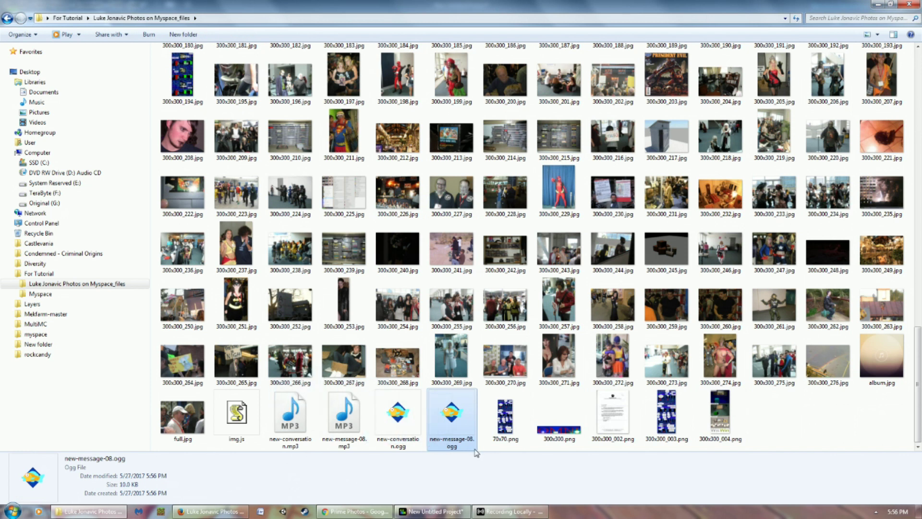
{"action": "left_click_drag", "start_coordinate": [485, 453], "coordinate": [253, 412]}
{"action": "key", "text": "Delete"}
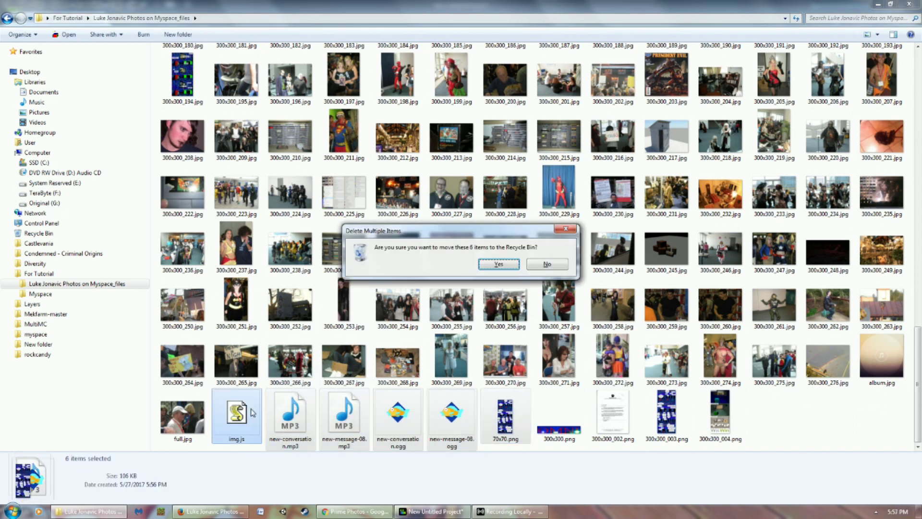
{"action": "key", "text": "Return"}
- Delete the remaining .htm and web files at the top, including a_022.htm, a_023.htm and scomm.htm
{"action": "left_click_drag", "start_coordinate": [916, 370], "coordinate": [899, 116]}
{"action": "left_click", "coordinate": [308, 179]}
{"action": "mouse_move", "coordinate": [317, 206]}
{"action": "left_mouse_down"}
{"action": "mouse_move", "coordinate": [166, 48]}
{"action": "mouse_move", "coordinate": [318, 206]}
{"action": "left_mouse_up"}
{"action": "left_click_drag", "start_coordinate": [151, 65], "coordinate": [875, 127]}
{"action": "key", "text": "Delete"}
{"action": "key", "text": "Return"}
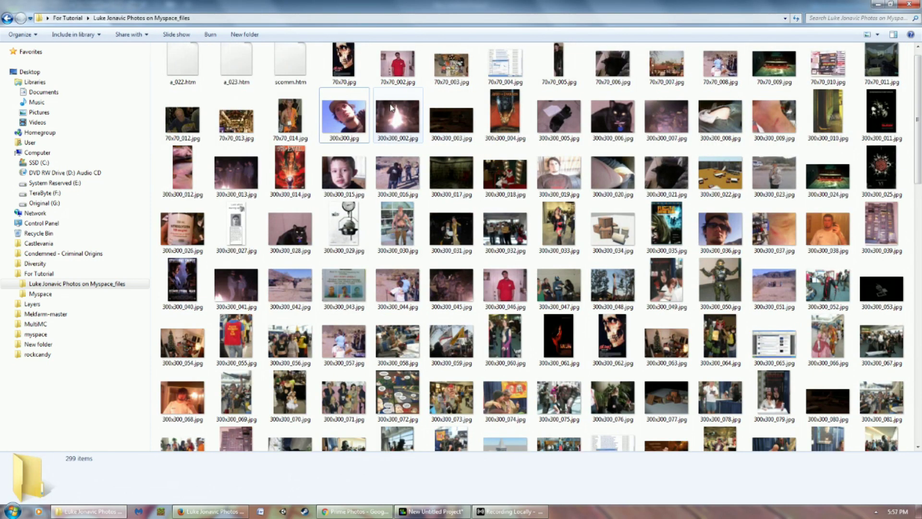
{"action": "left_click_drag", "start_coordinate": [154, 57], "coordinate": [283, 64]}
{"action": "key", "text": "Delete"}
{"action": "key", "text": "Return"}
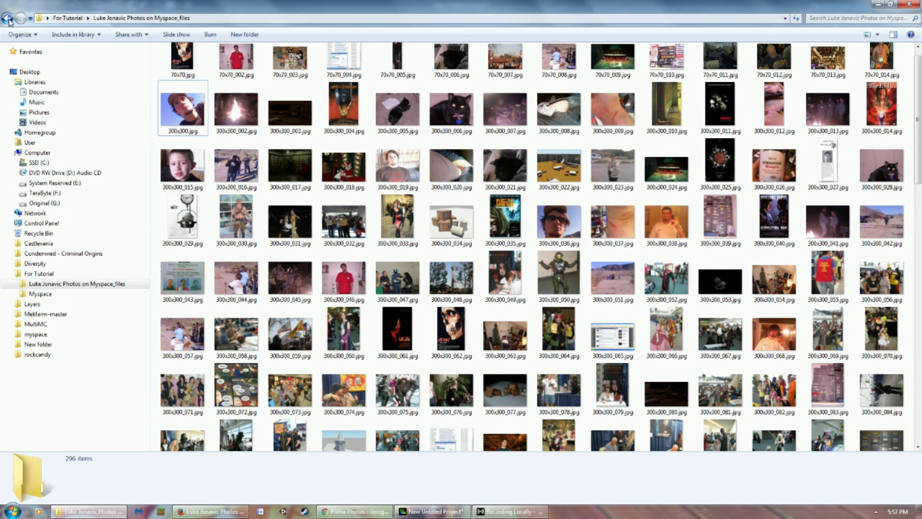
- Back in For Tutorial, rename the saved _files folder to 'Myspace Tutorial'
{"action": "left_click", "coordinate": [8, 21]}
{"action": "right_click", "coordinate": [192, 66]}
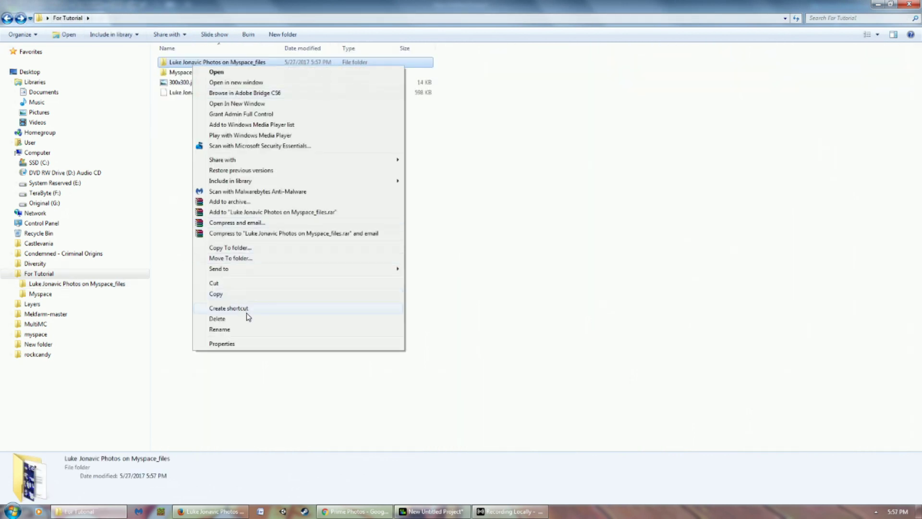
{"action": "left_click", "coordinate": [220, 329]}
{"action": "type", "text": "My"}
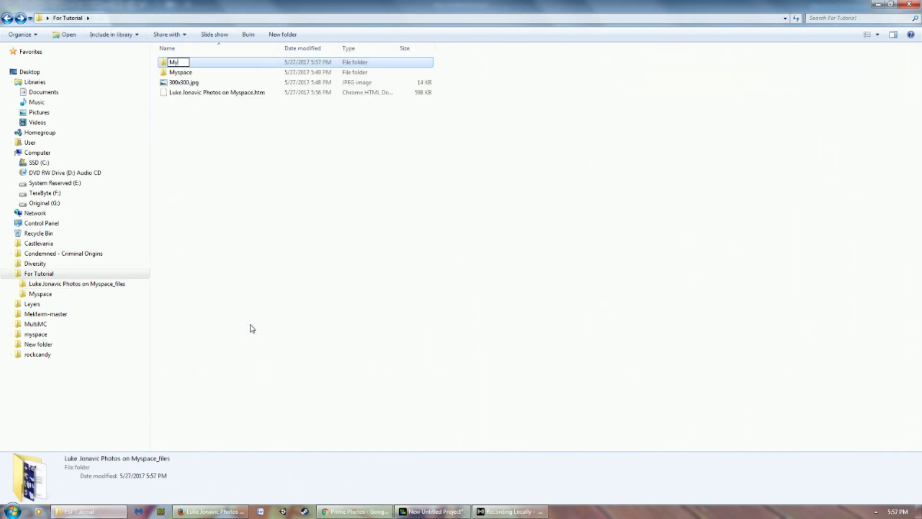
{"action": "type", "text": "space Tutorial"}
{"action": "left_click", "coordinate": [251, 326]}
{"action": "left_click", "coordinate": [497, 318]}
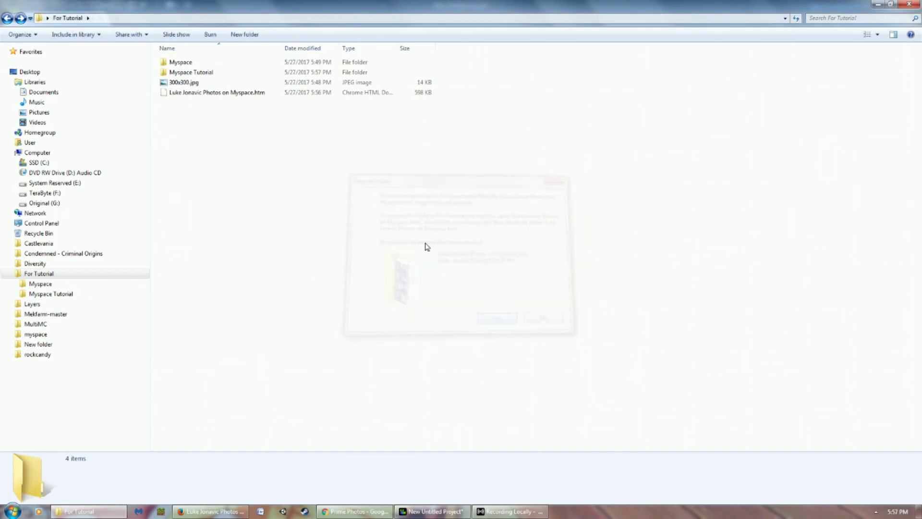
- Delete the saved .htm web page file
{"action": "left_click", "coordinate": [250, 94]}
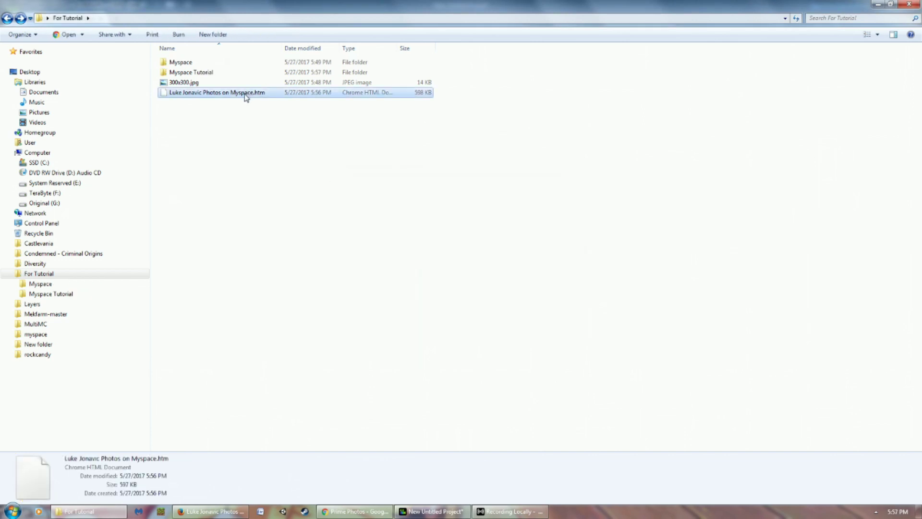
{"action": "key", "text": "Delete"}
{"action": "key", "text": "Return"}
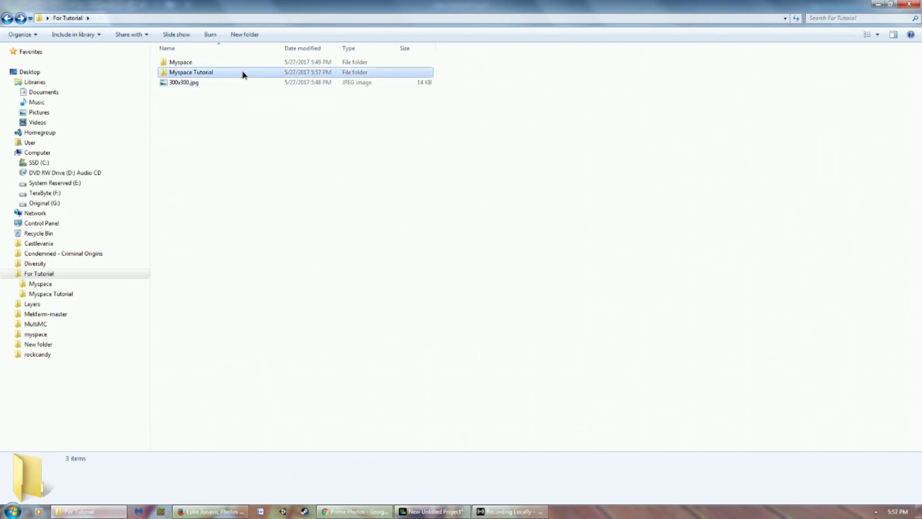
{"action": "double_click", "coordinate": [243, 72]}
{"action": "scroll", "coordinate": [364, 174], "scroll_direction": "down", "scroll_amount": 15}
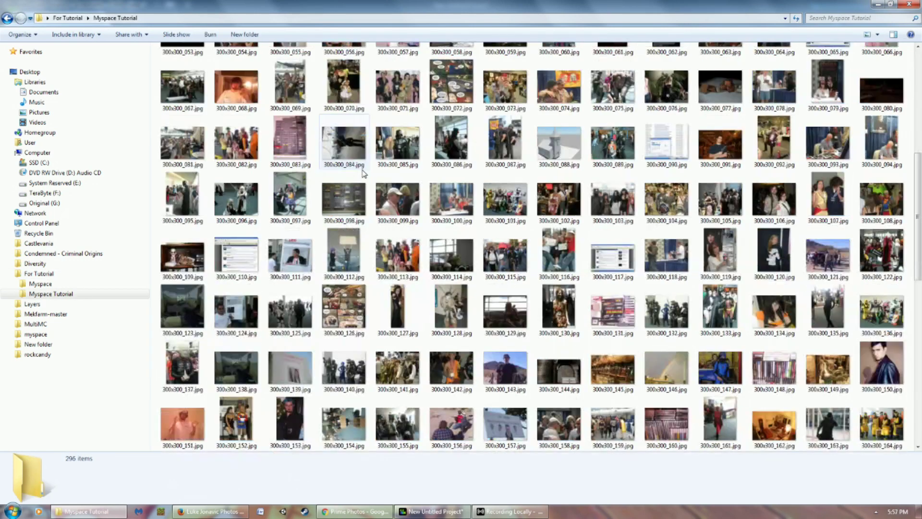
{"action": "scroll", "coordinate": [364, 174], "scroll_direction": "up", "scroll_amount": 15}
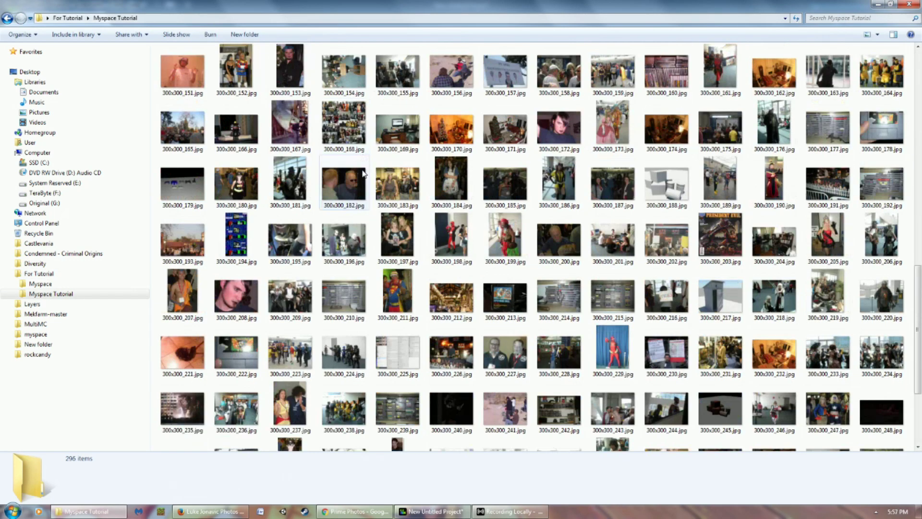
{"action": "left_click", "coordinate": [7, 17]}
{"action": "left_click", "coordinate": [300, 153]}
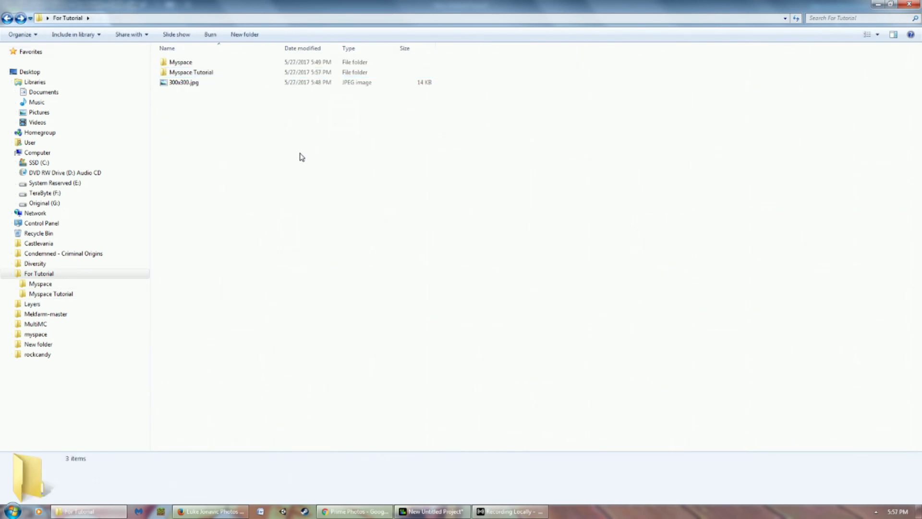